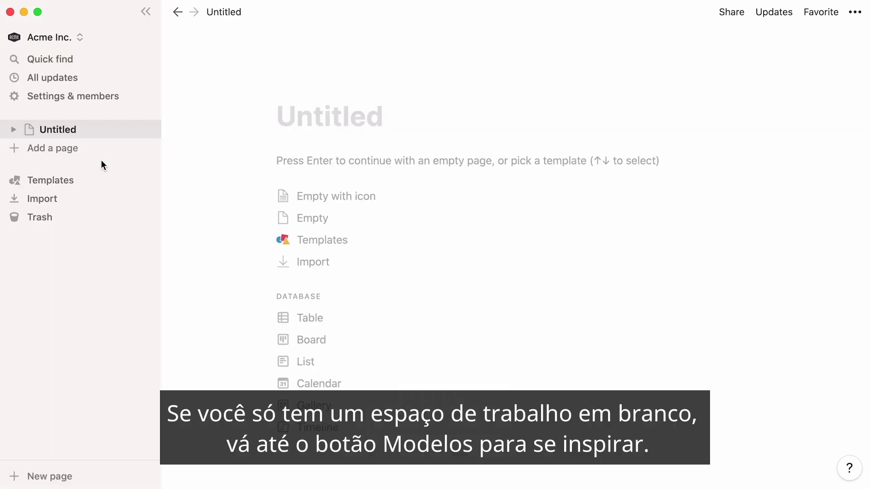
Preview the Roadmap, User Research Database and Design System templates in the gallery's Design category
{"action": "left_click", "coordinate": [86, 185]}
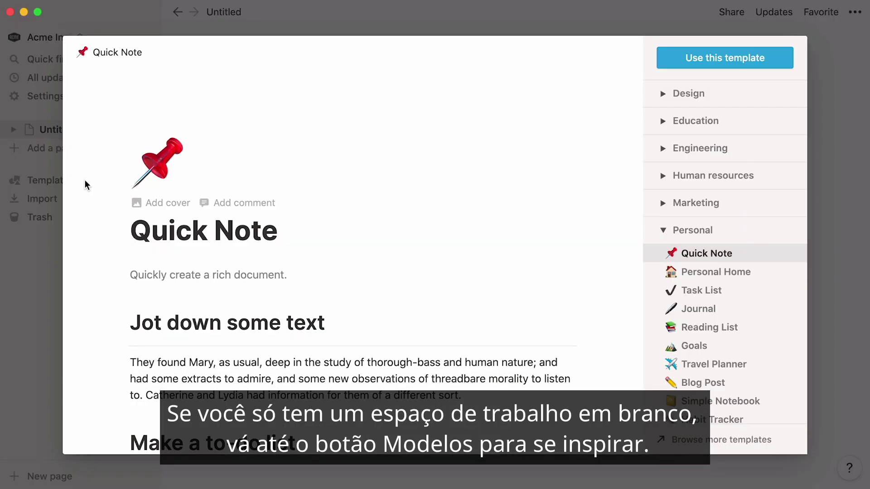
{"action": "left_click", "coordinate": [654, 101]}
{"action": "left_click", "coordinate": [657, 116]}
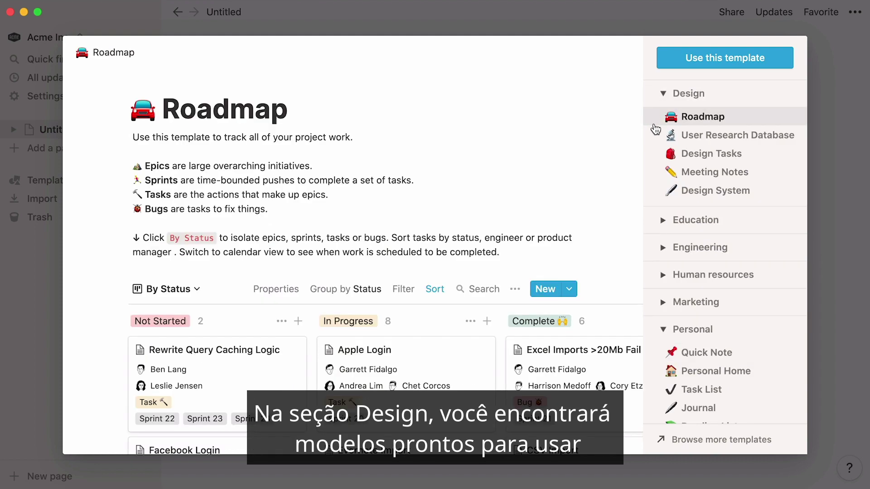
{"action": "left_click", "coordinate": [655, 135]}
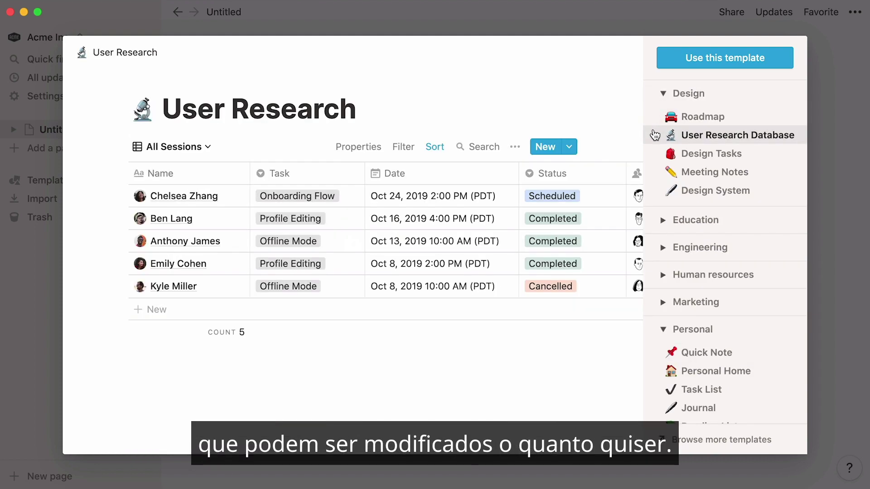
{"action": "left_click", "coordinate": [654, 190]}
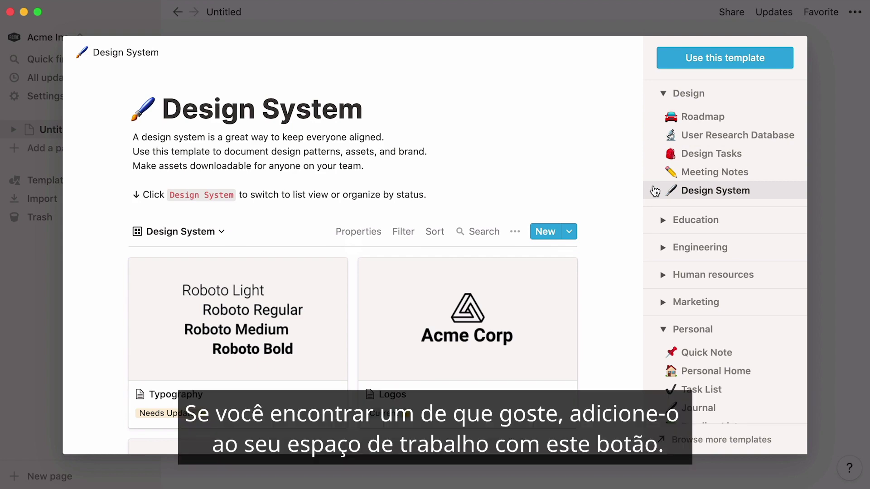
Add the Design System template to the workspace and browse its gallery of entries
{"action": "left_click", "coordinate": [771, 67]}
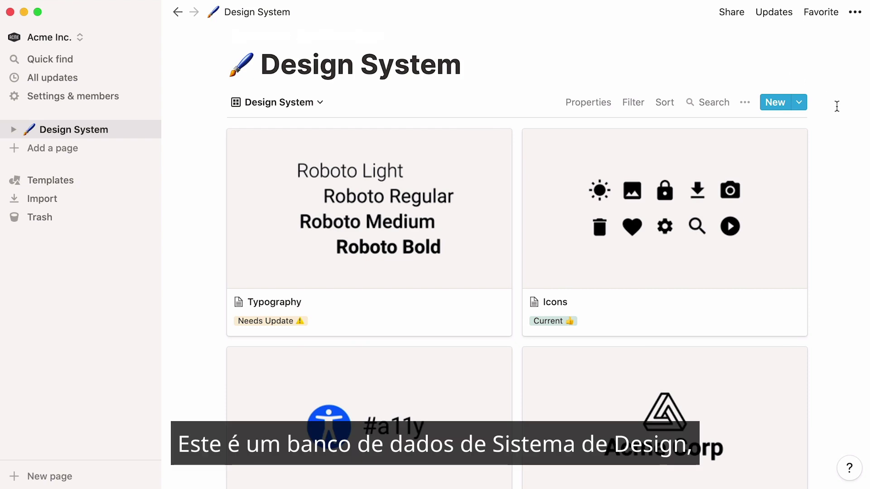
{"action": "scroll", "coordinate": [837, 106], "scroll_direction": "down", "scroll_amount": 5}
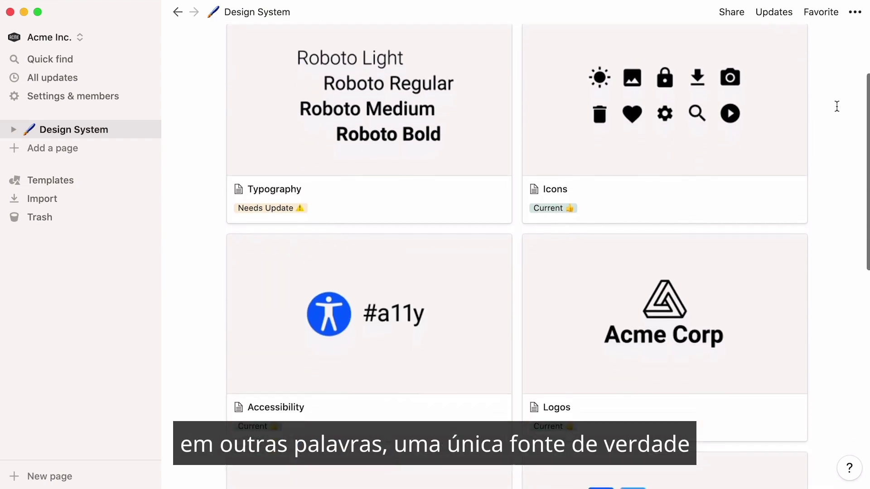
{"action": "scroll", "coordinate": [837, 107], "scroll_direction": "down", "scroll_amount": 2}
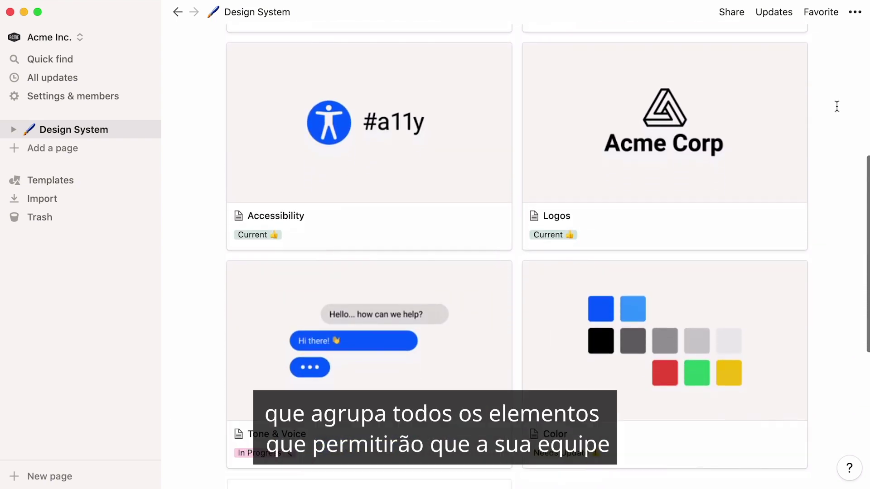
{"action": "scroll", "coordinate": [837, 106], "scroll_direction": "up", "scroll_amount": 7}
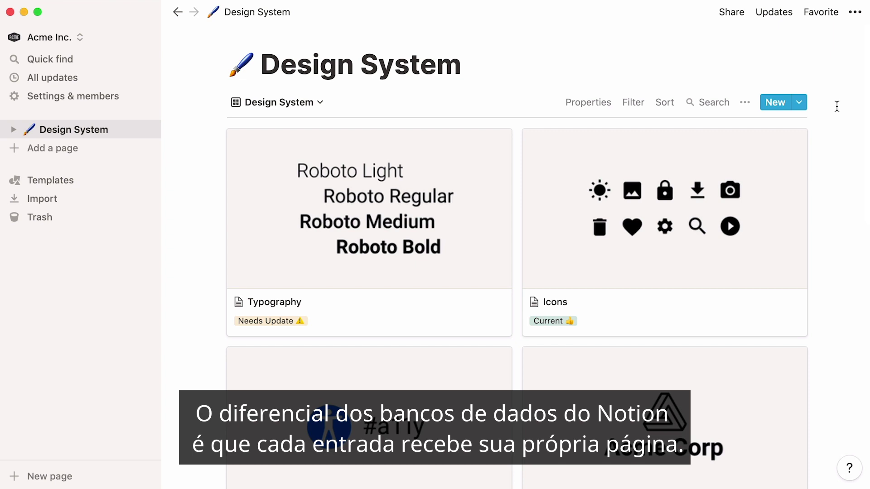
Open the Typography entry in page peek and review its Roboto font PDFs, embed code and Figma file
{"action": "left_click", "coordinate": [482, 174]}
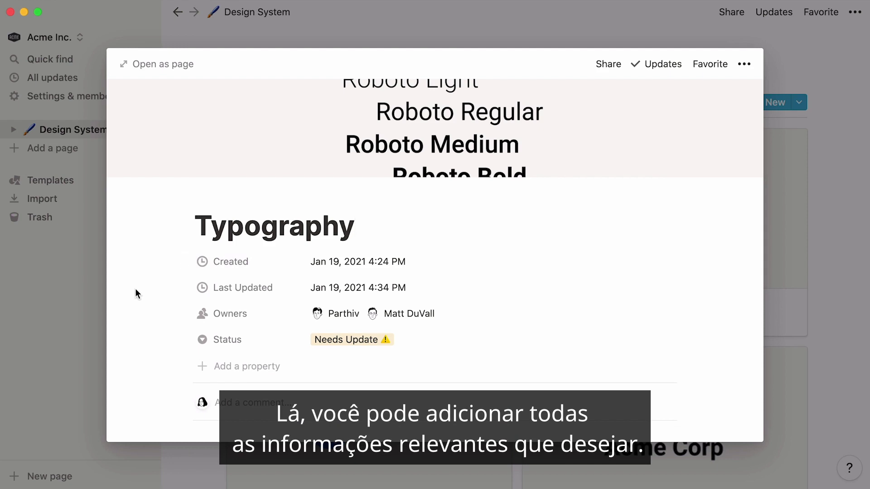
{"action": "scroll", "coordinate": [135, 288], "scroll_direction": "down", "scroll_amount": 3}
{"action": "scroll", "coordinate": [135, 294], "scroll_direction": "down", "scroll_amount": 5}
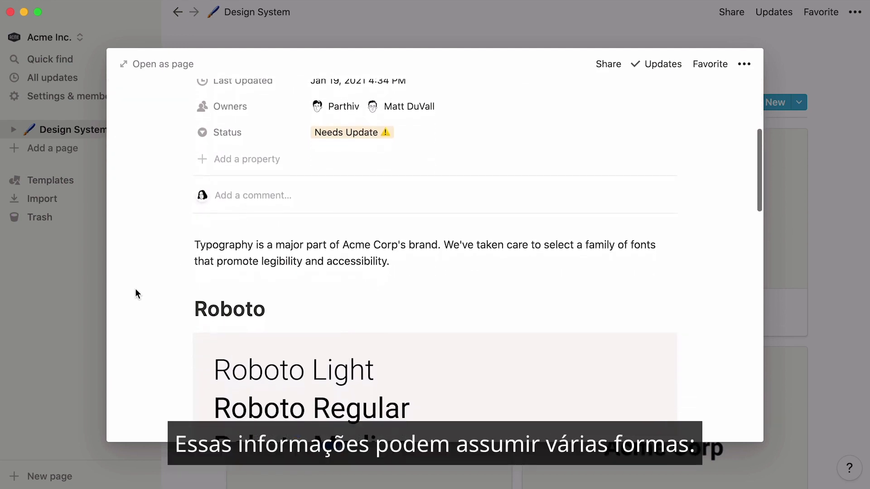
{"action": "scroll", "coordinate": [136, 290], "scroll_direction": "down", "scroll_amount": 4}
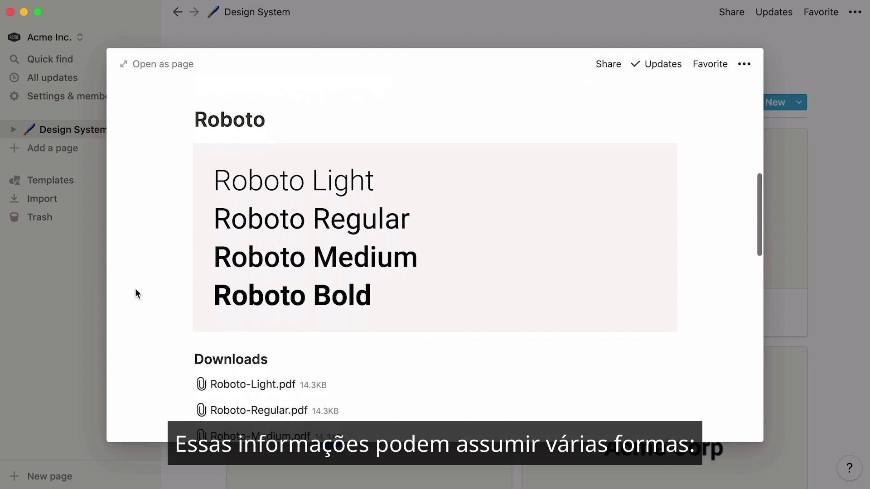
{"action": "scroll", "coordinate": [136, 294], "scroll_direction": "down", "scroll_amount": 4}
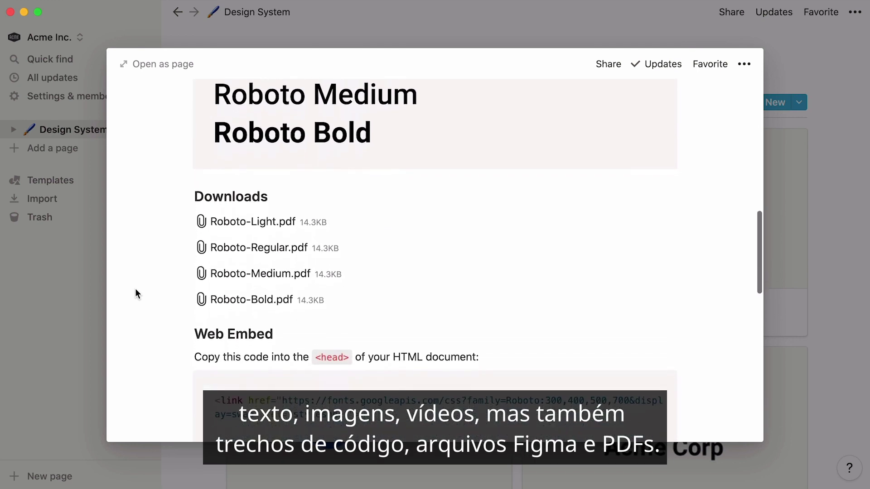
{"action": "scroll", "coordinate": [135, 294], "scroll_direction": "down", "scroll_amount": 5}
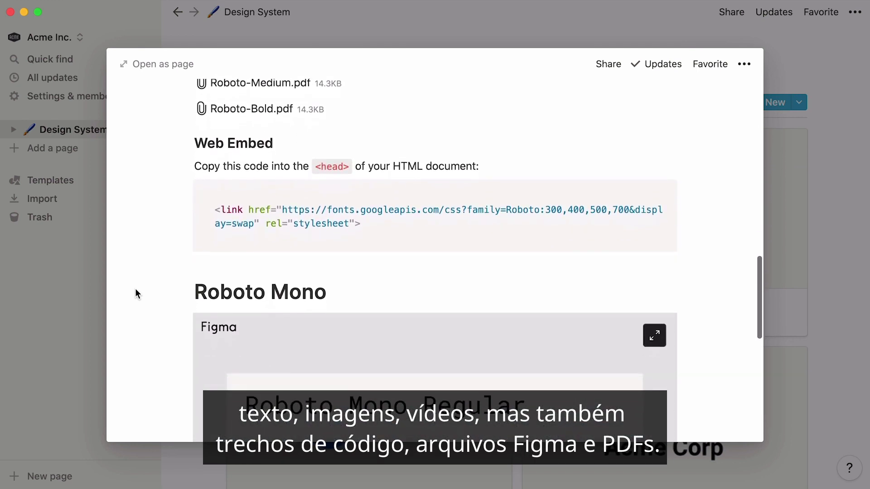
{"action": "scroll", "coordinate": [135, 289], "scroll_direction": "down", "scroll_amount": 3}
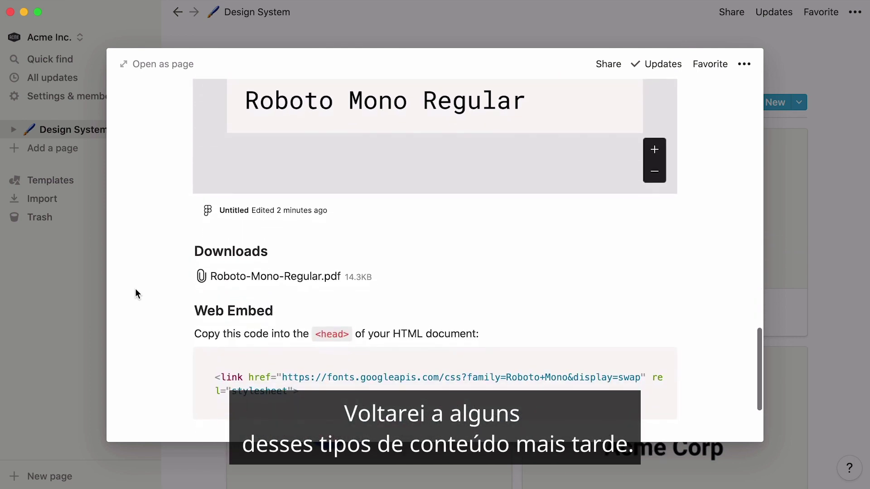
{"action": "scroll", "coordinate": [135, 288], "scroll_direction": "up", "scroll_amount": 20}
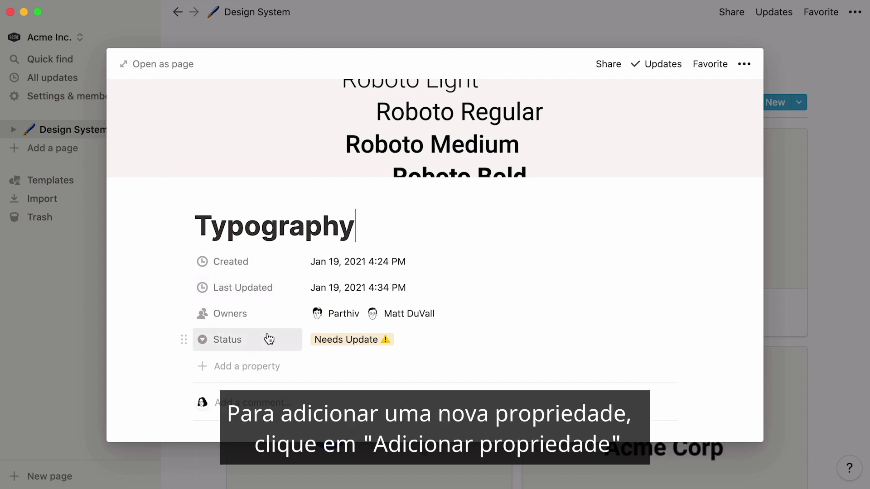
Add a new Text property to the Typography entry, then close the preview
{"action": "left_click", "coordinate": [241, 367]}
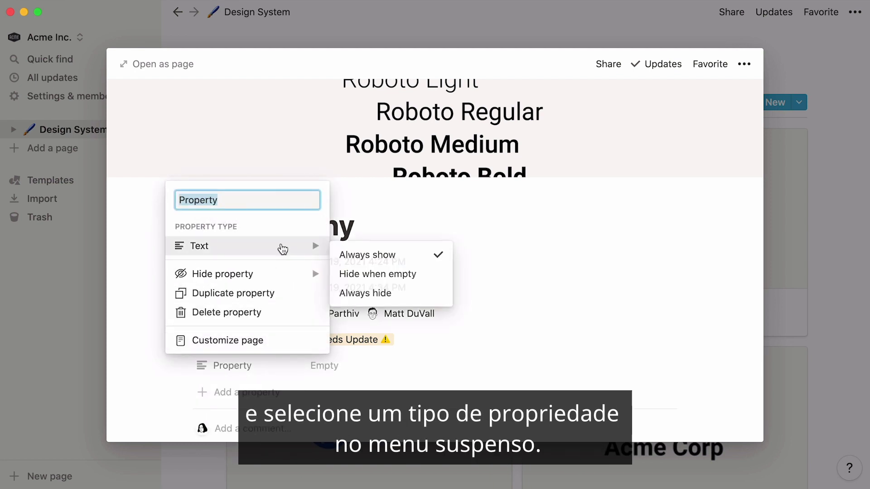
{"action": "mouse_move", "coordinate": [283, 249]}
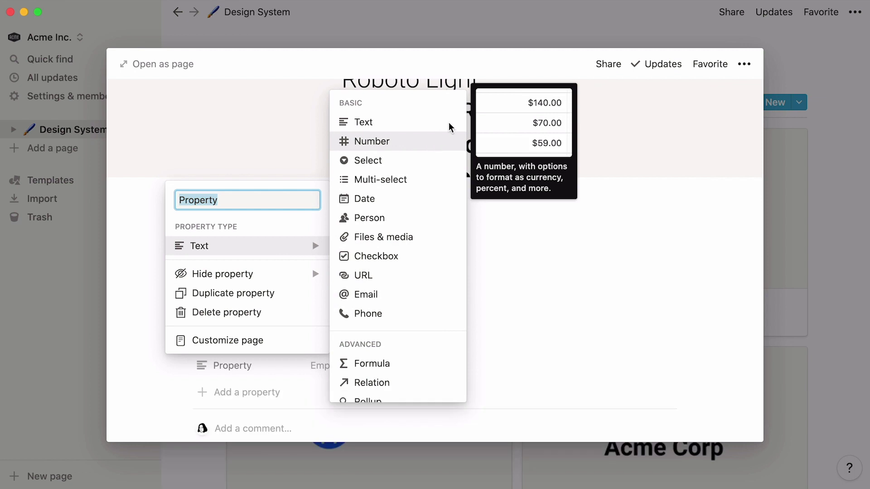
{"action": "left_click", "coordinate": [505, 64]}
{"action": "left_click", "coordinate": [561, 18]}
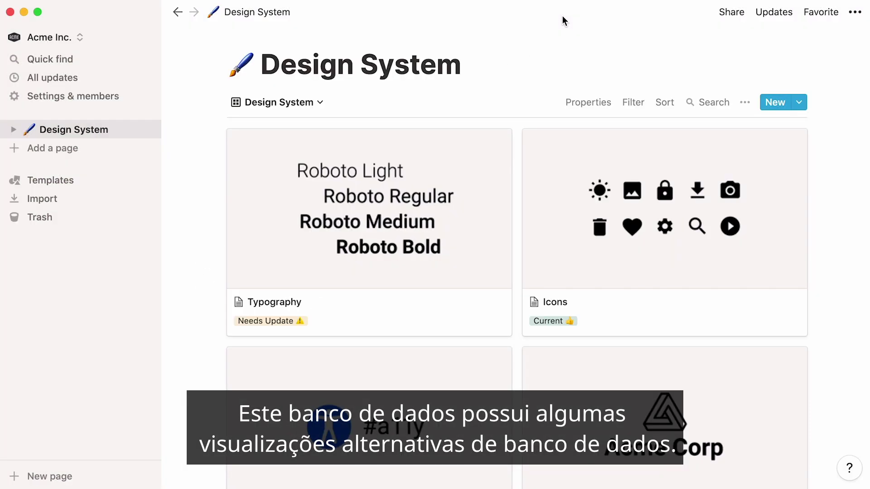
{"action": "left_click", "coordinate": [320, 103]}
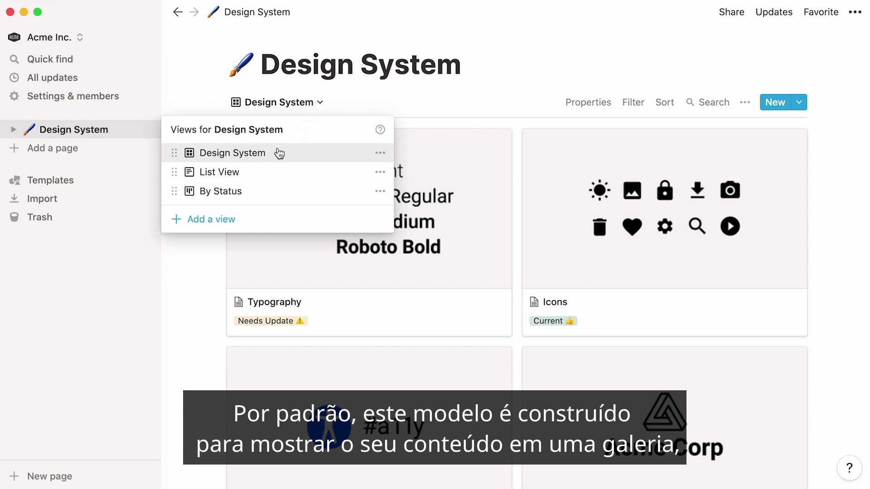
{"action": "left_click", "coordinate": [278, 172]}
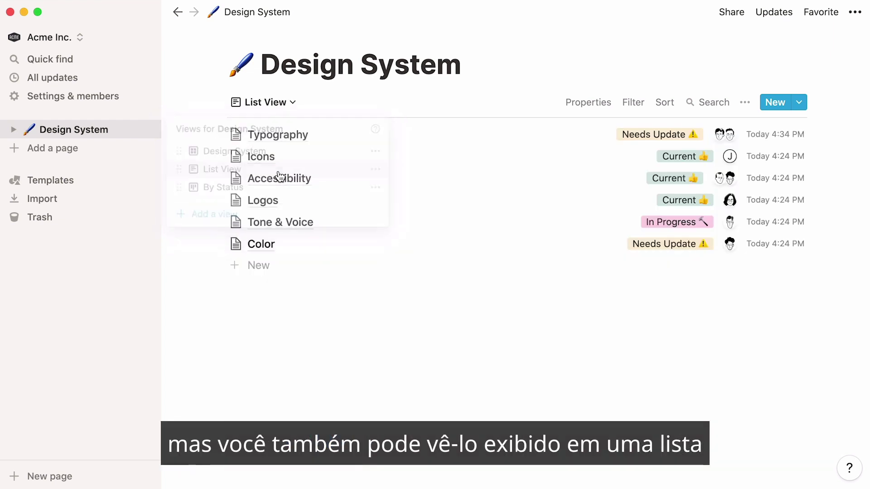
{"action": "left_click", "coordinate": [291, 103]}
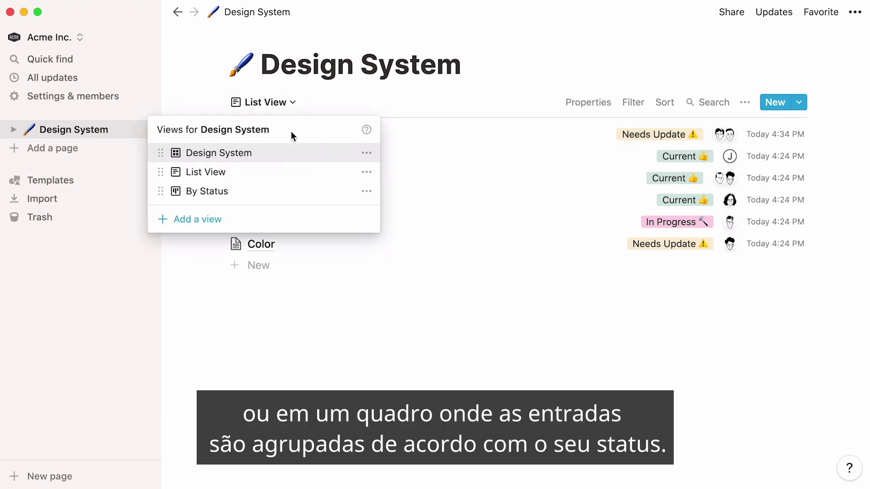
{"action": "left_click", "coordinate": [269, 194]}
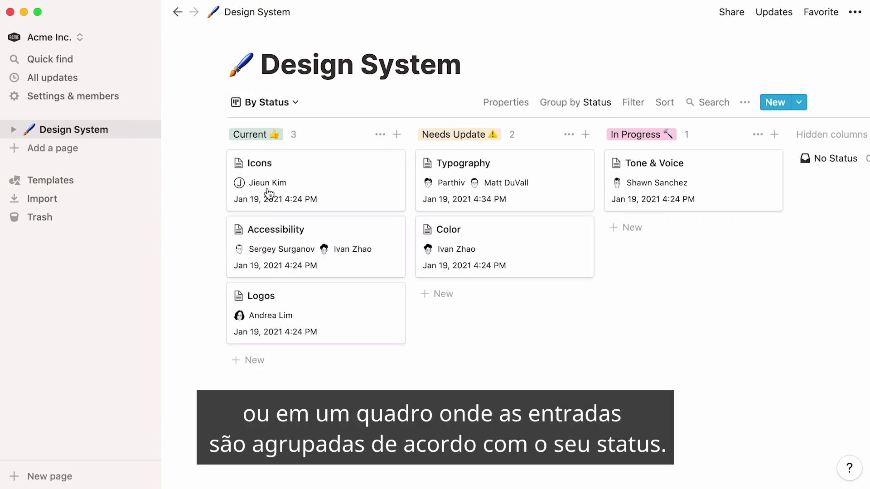
{"action": "left_click", "coordinate": [295, 104]}
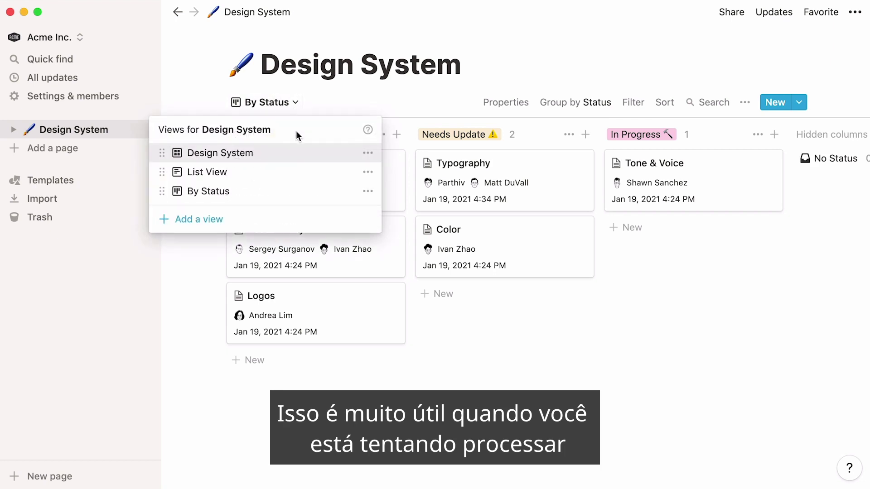
{"action": "left_click", "coordinate": [297, 155]}
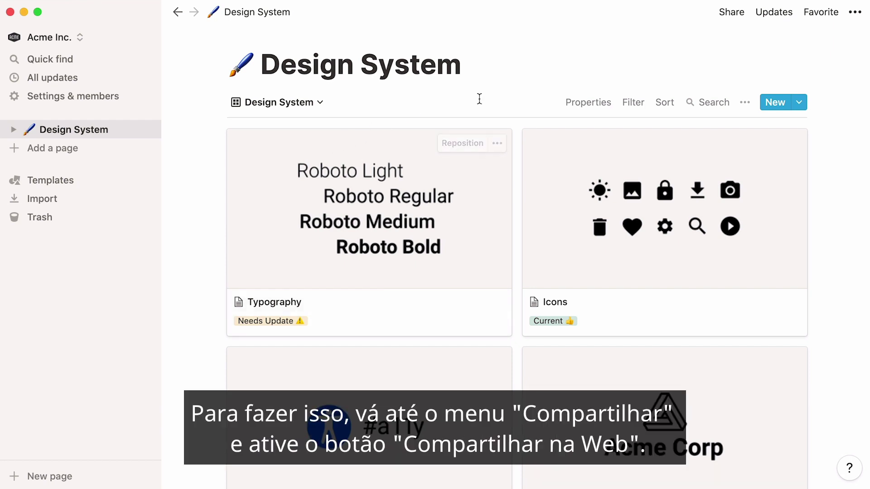
Turn on Share to web for the Design System page and copy its public link
{"action": "left_click", "coordinate": [731, 12]}
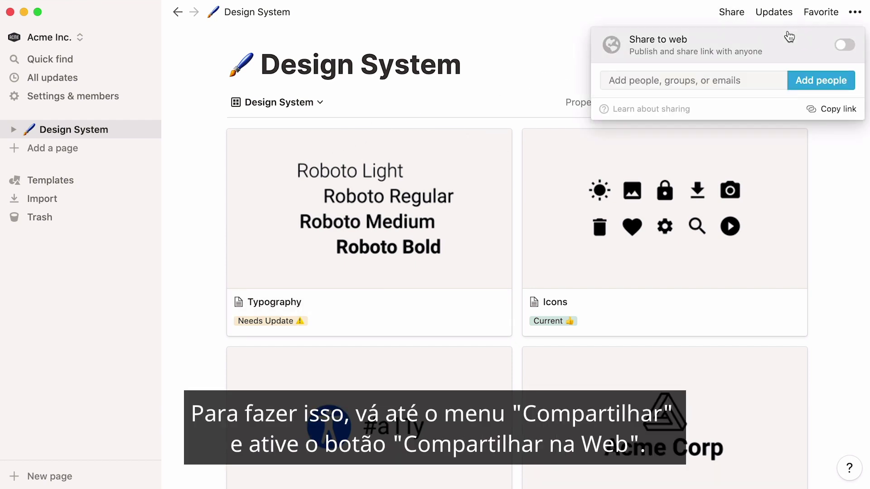
{"action": "left_click", "coordinate": [844, 45]}
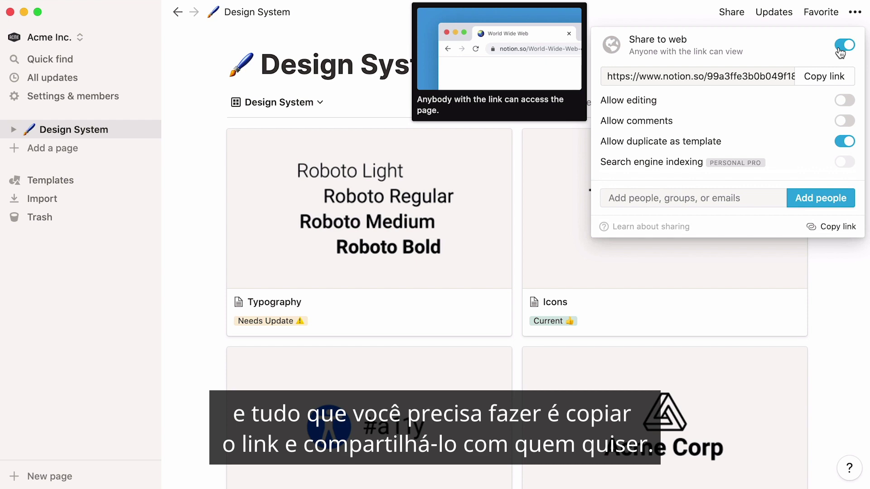
{"action": "left_click", "coordinate": [811, 82]}
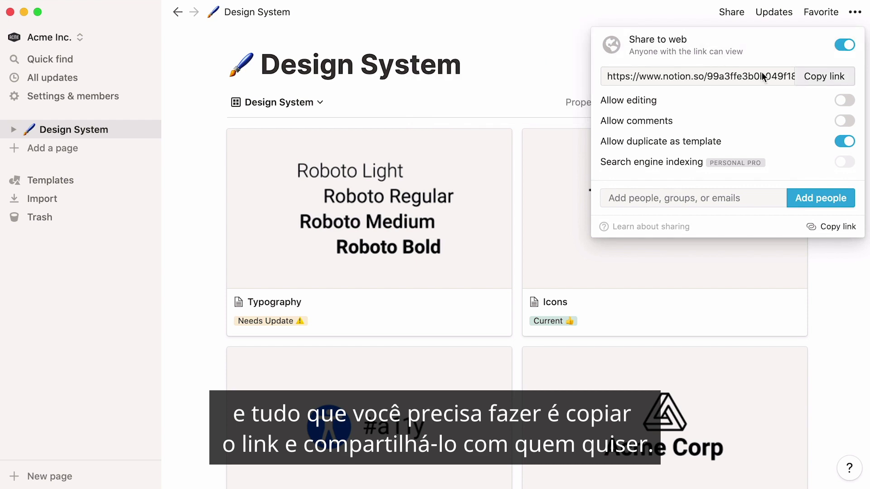
{"action": "left_click", "coordinate": [425, 77]}
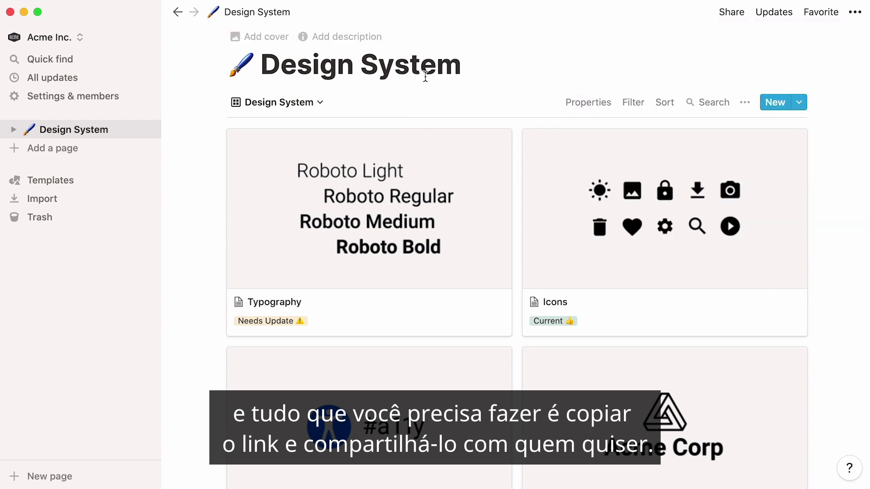
Add the Meeting Notes template from the gallery and open its Font family standardization note
{"action": "left_click", "coordinate": [108, 180]}
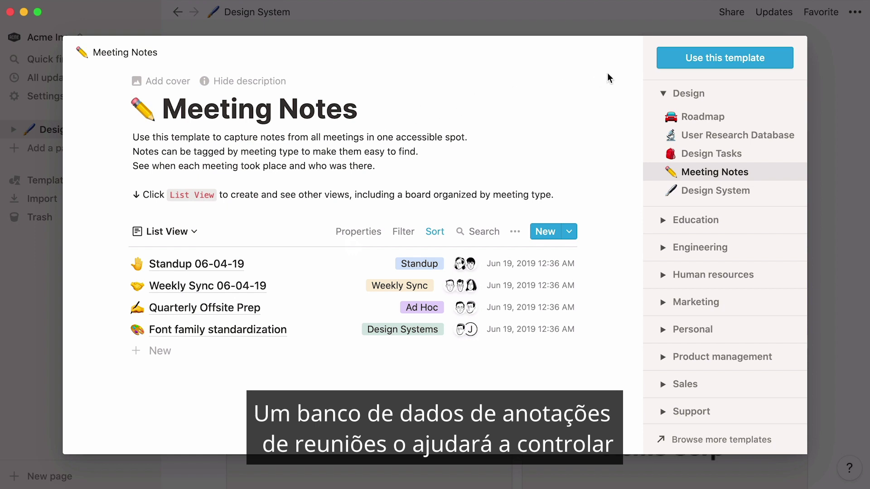
{"action": "left_click", "coordinate": [665, 62]}
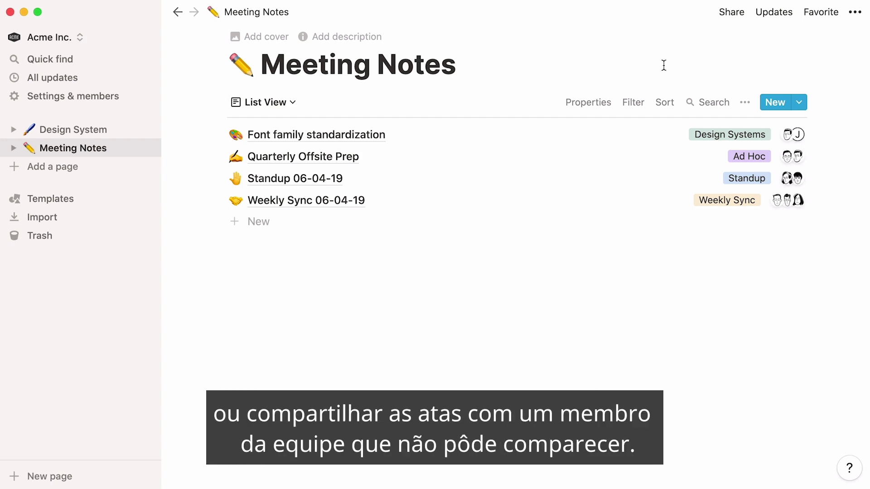
{"action": "left_click", "coordinate": [480, 134]}
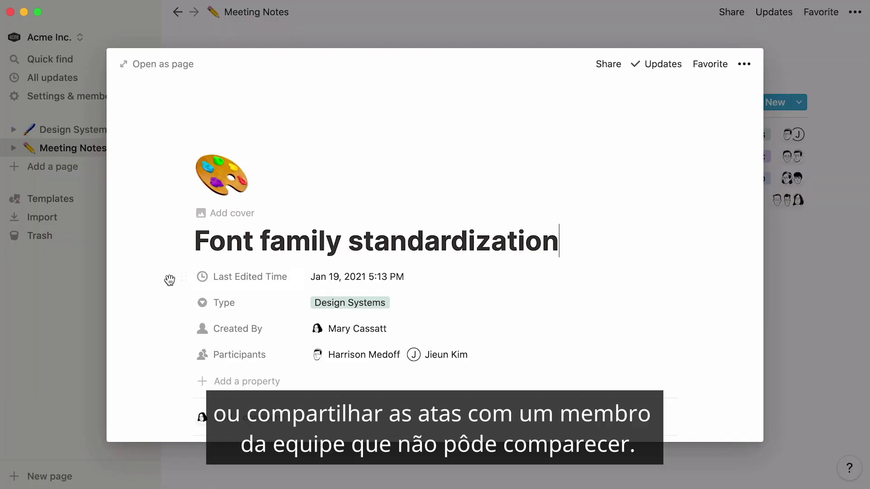
Embed the Figma file 'Notion for designers' below the Action Items using a /figma block
{"action": "scroll", "coordinate": [145, 297], "scroll_direction": "down", "scroll_amount": 5}
{"action": "scroll", "coordinate": [146, 298], "scroll_direction": "down", "scroll_amount": 3}
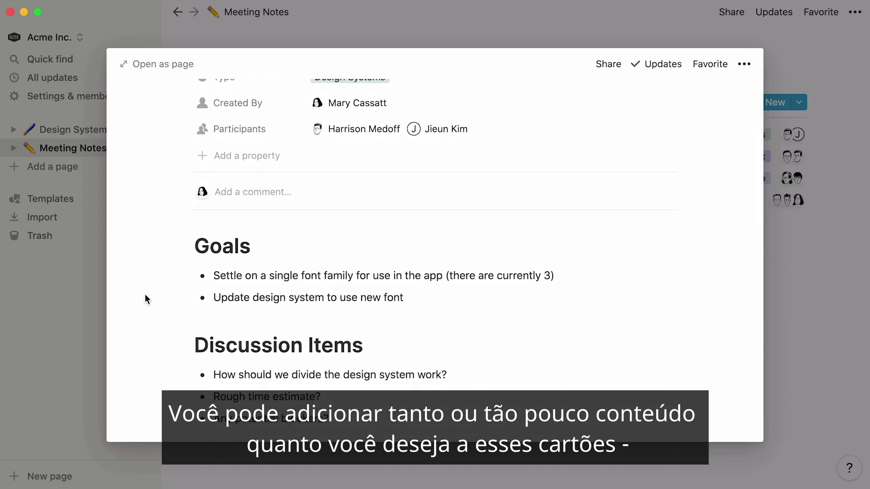
{"action": "scroll", "coordinate": [145, 295], "scroll_direction": "down", "scroll_amount": 4}
{"action": "scroll", "coordinate": [146, 299], "scroll_direction": "down", "scroll_amount": 8}
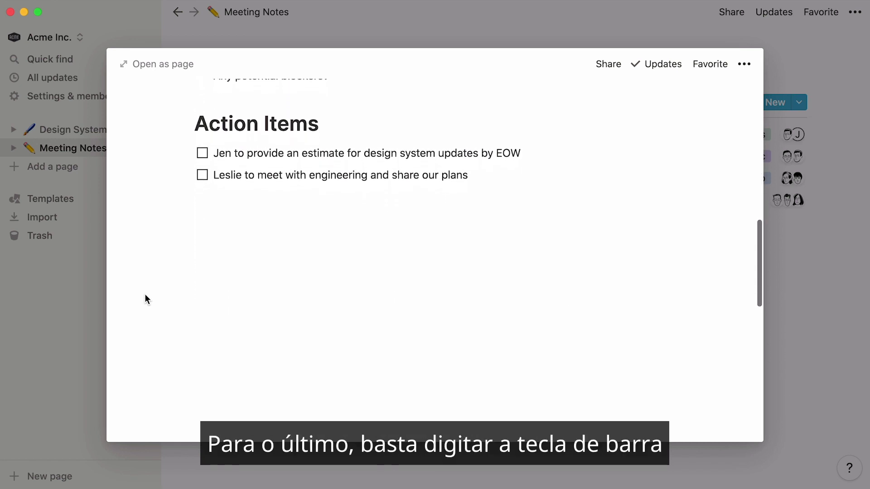
{"action": "left_click", "coordinate": [220, 204]}
{"action": "type", "text": "/"}
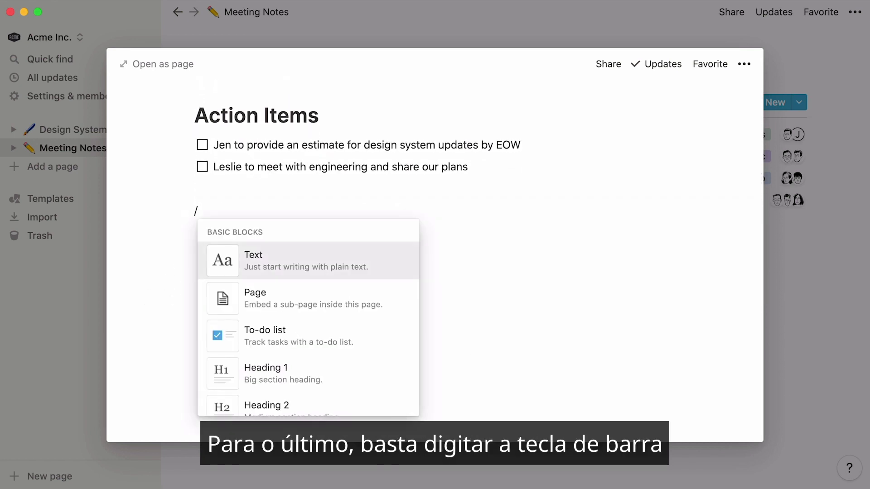
{"action": "type", "text": "figma"}
{"action": "key", "text": "Return"}
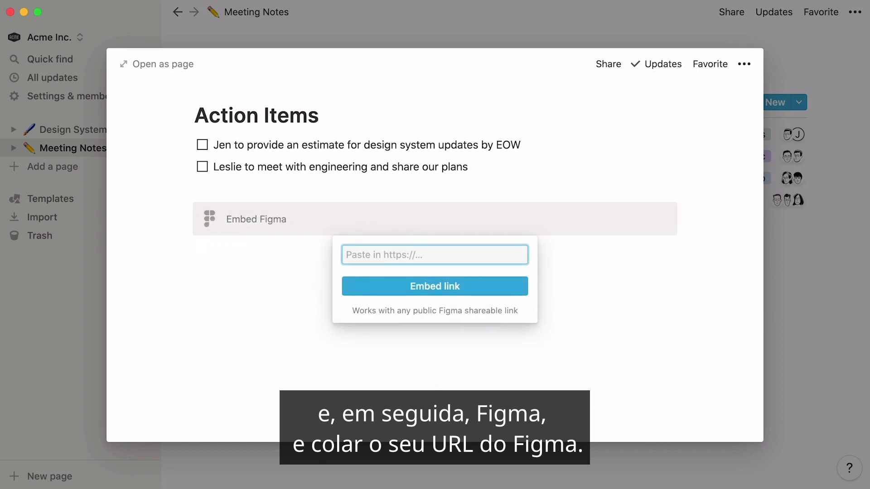
{"action": "key", "text": "super+v"}
{"action": "left_click", "coordinate": [346, 287]}
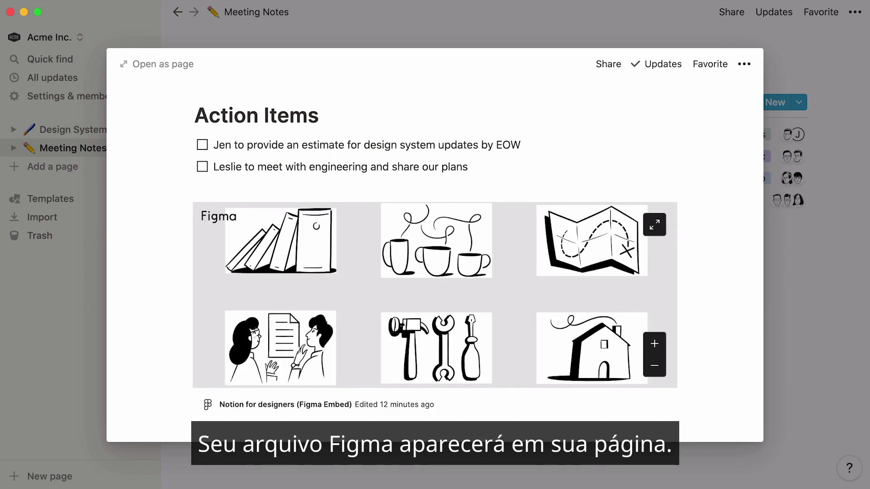
{"action": "scroll", "coordinate": [435, 272], "scroll_direction": "down", "scroll_amount": 10}
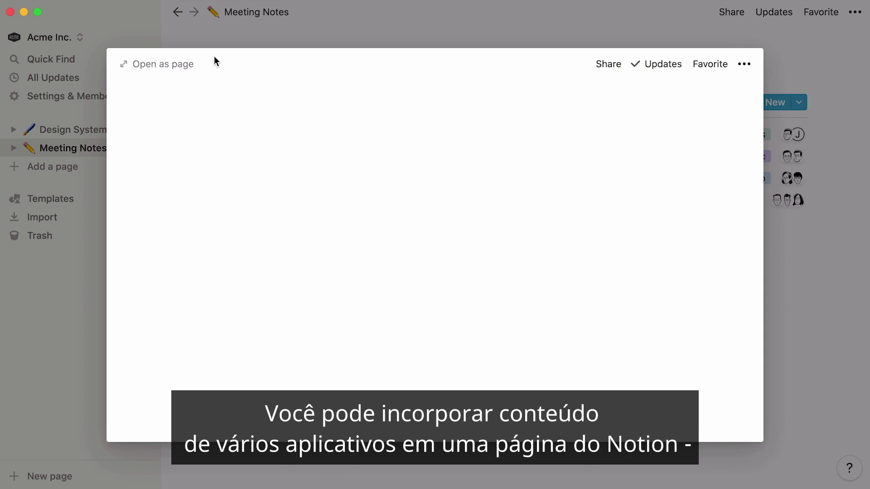
Open the note as a full page and embed the InVision prototype
{"action": "left_click", "coordinate": [189, 66]}
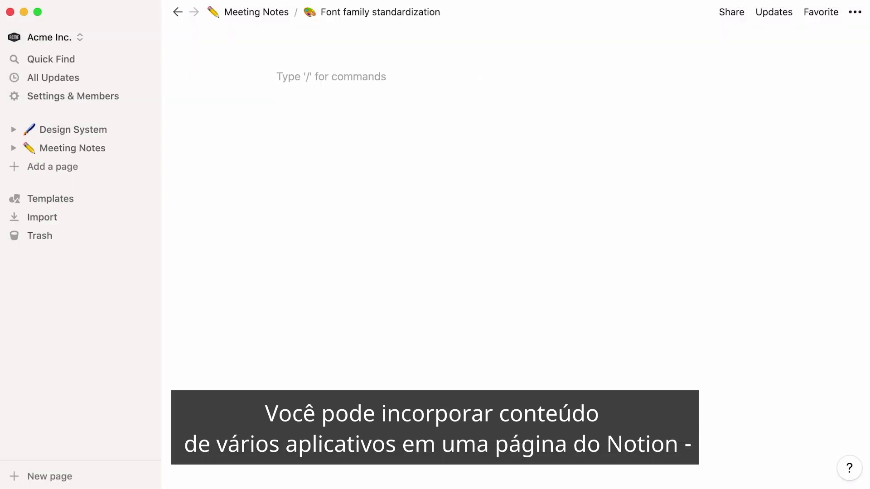
{"action": "type", "text": "/invision"}
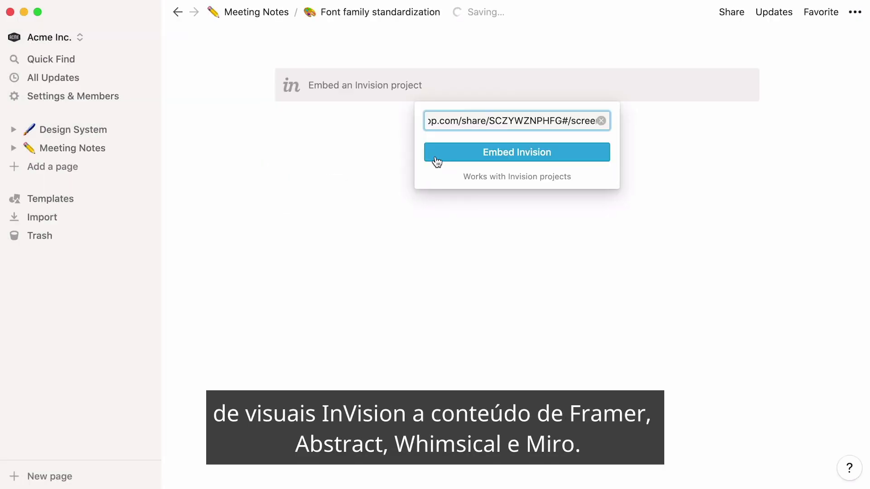
{"action": "left_click", "coordinate": [434, 156]}
{"action": "scroll", "coordinate": [516, 245], "scroll_direction": "down", "scroll_amount": 15}
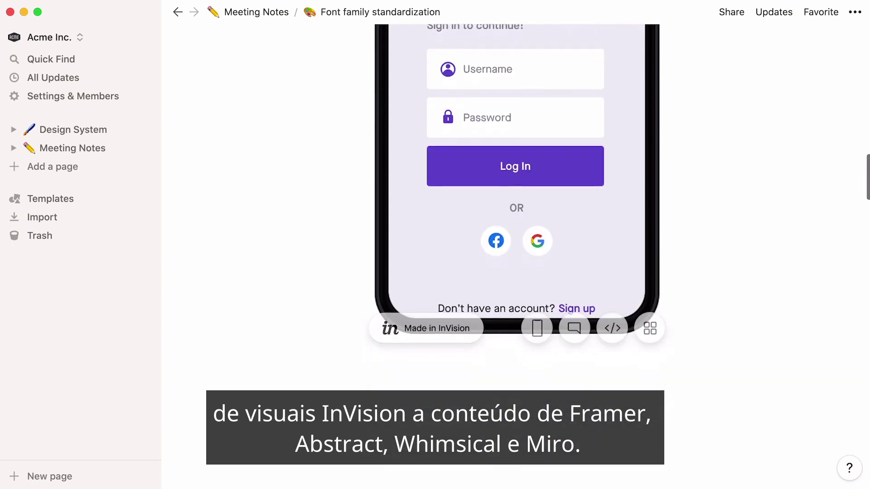
Embed the Whimsical board below the InVision prototype
{"action": "type", "text": "/wh"}
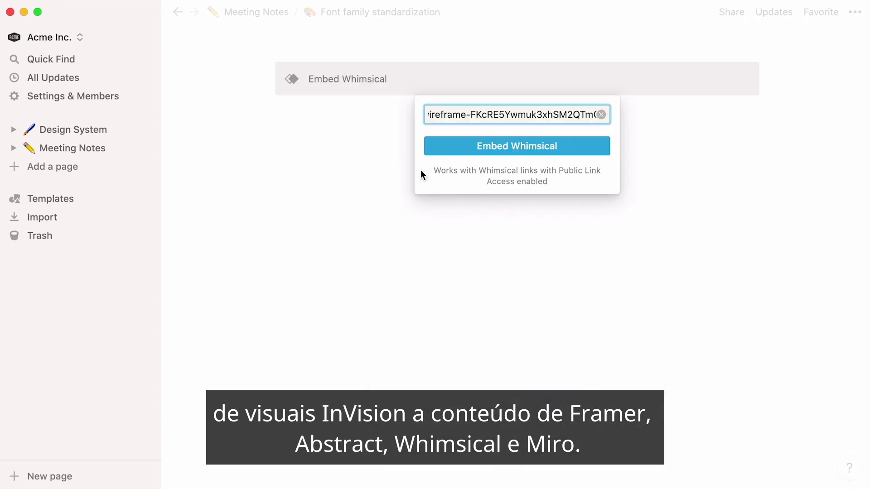
{"action": "left_click", "coordinate": [444, 154]}
{"action": "scroll", "coordinate": [517, 245], "scroll_direction": "down", "scroll_amount": 10}
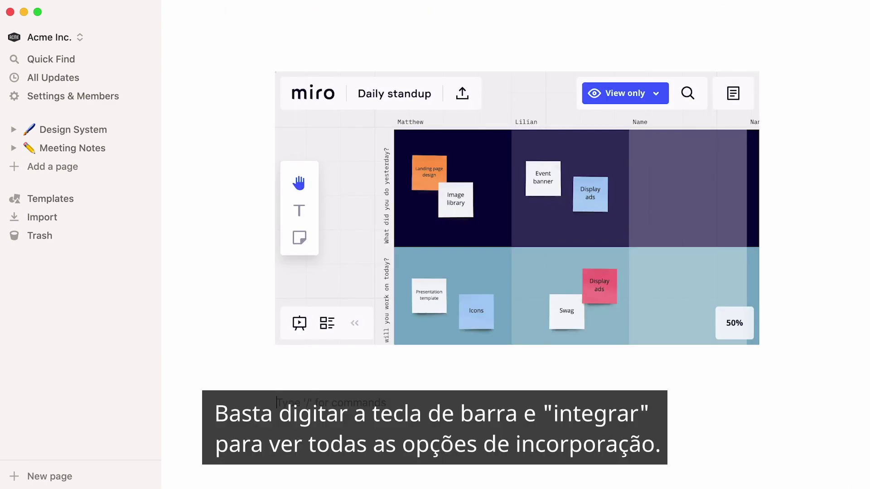
Browse the /embed block options, then return to the Meeting Notes list
{"action": "type", "text": "/embed"}
{"action": "scroll", "coordinate": [390, 295], "scroll_direction": "down", "scroll_amount": 2}
{"action": "scroll", "coordinate": [389, 294], "scroll_direction": "down", "scroll_amount": 6}
{"action": "key", "text": "BackSpace"}
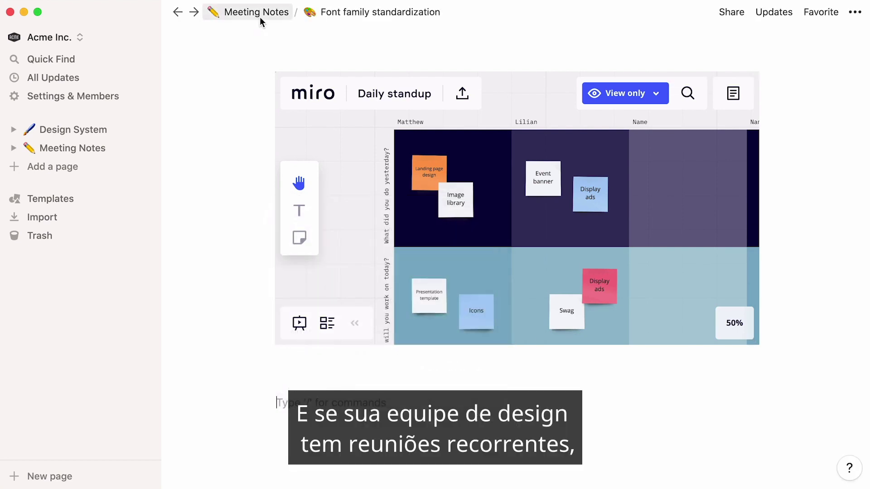
{"action": "left_click", "coordinate": [259, 17]}
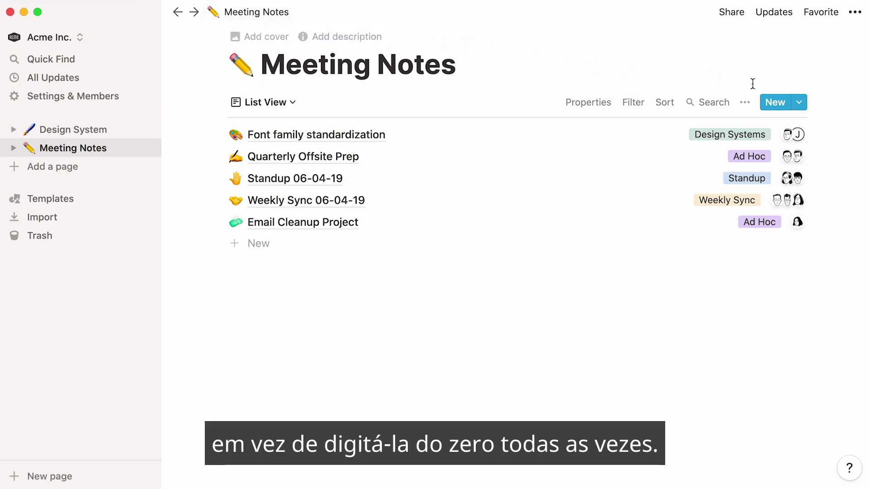
Create an Untitled Design Crit note in Meeting Notes, then open the Email Cleanup Project note
{"action": "left_click", "coordinate": [798, 104]}
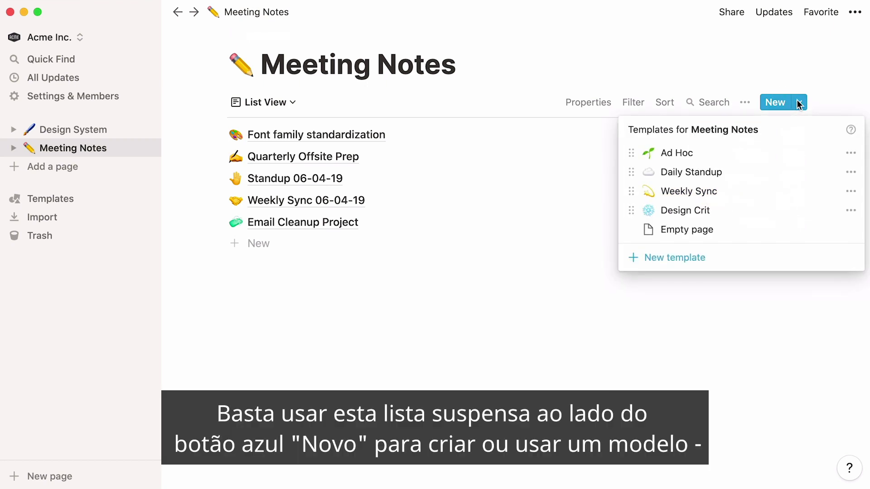
{"action": "left_click", "coordinate": [770, 210]}
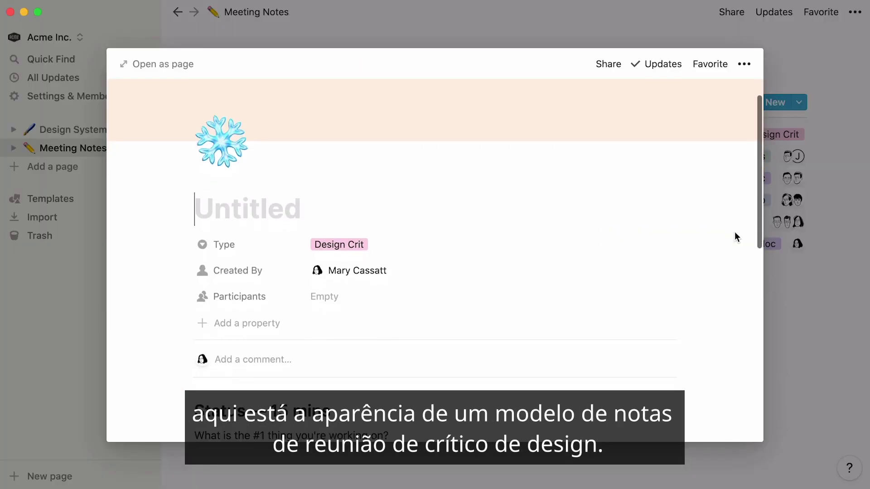
{"action": "scroll", "coordinate": [734, 233], "scroll_direction": "down", "scroll_amount": 5}
{"action": "scroll", "coordinate": [735, 232], "scroll_direction": "down", "scroll_amount": 5}
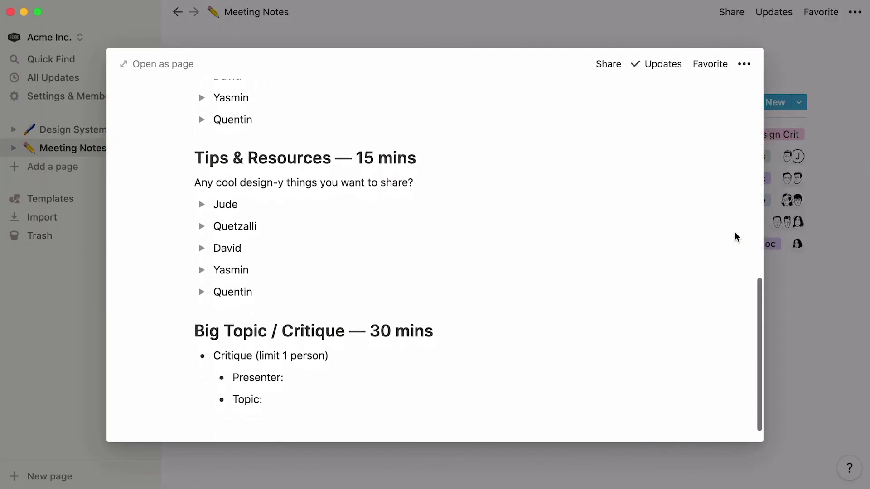
{"action": "left_click", "coordinate": [798, 290]}
{"action": "left_click", "coordinate": [625, 246]}
Add a code block holding the pasted CTA button HTML snippet under the email editor line
{"action": "scroll", "coordinate": [141, 360], "scroll_direction": "down", "scroll_amount": 5}
{"action": "left_click", "coordinate": [204, 388]}
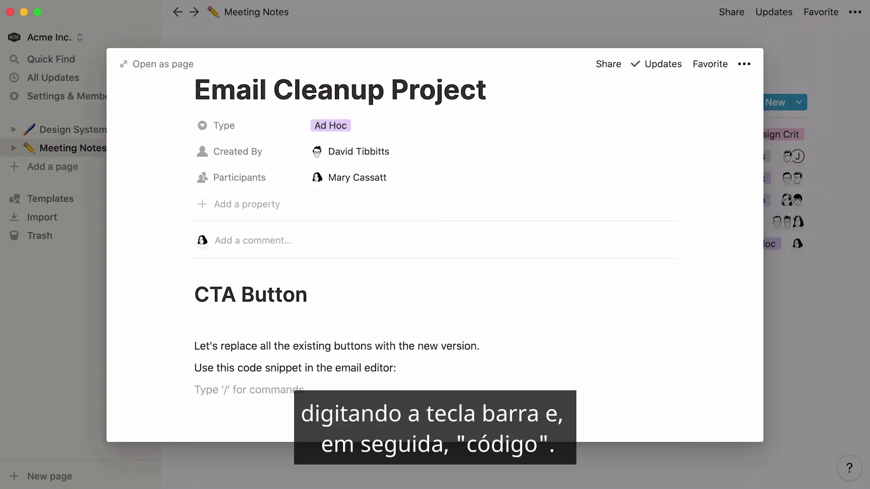
{"action": "type", "text": "/code"}
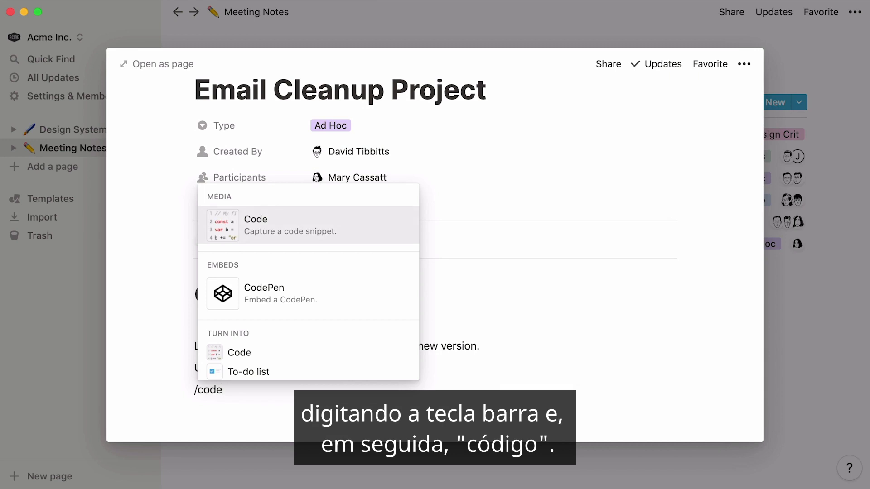
{"action": "key", "text": "Return"}
{"action": "key", "text": "super+v"}
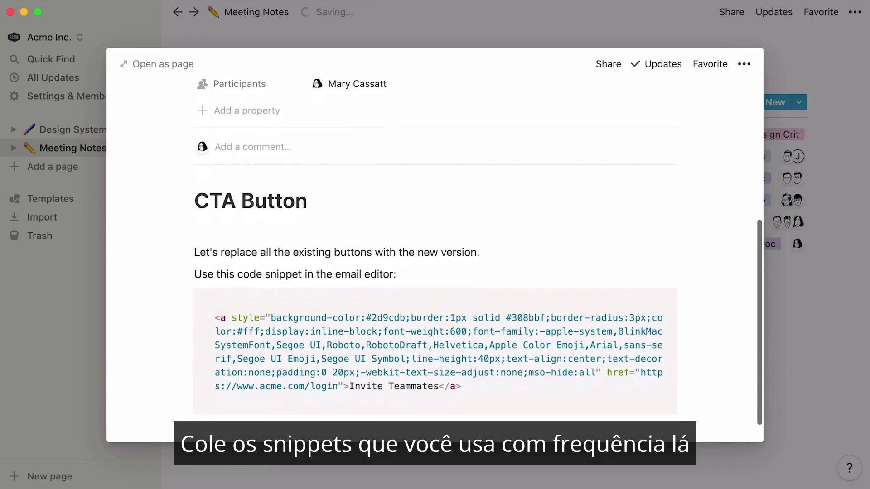
{"action": "left_click", "coordinate": [223, 290]}
{"action": "scroll", "coordinate": [302, 222], "scroll_direction": "down", "scroll_amount": 10}
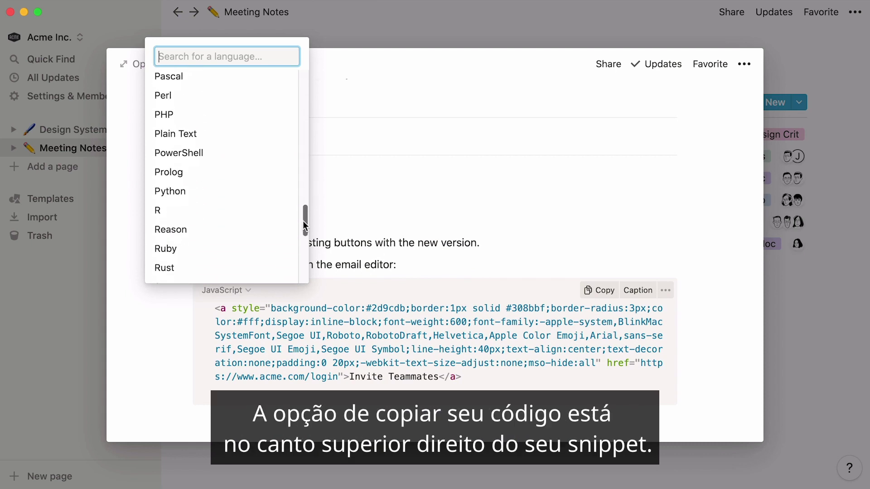
{"action": "left_click", "coordinate": [371, 232]}
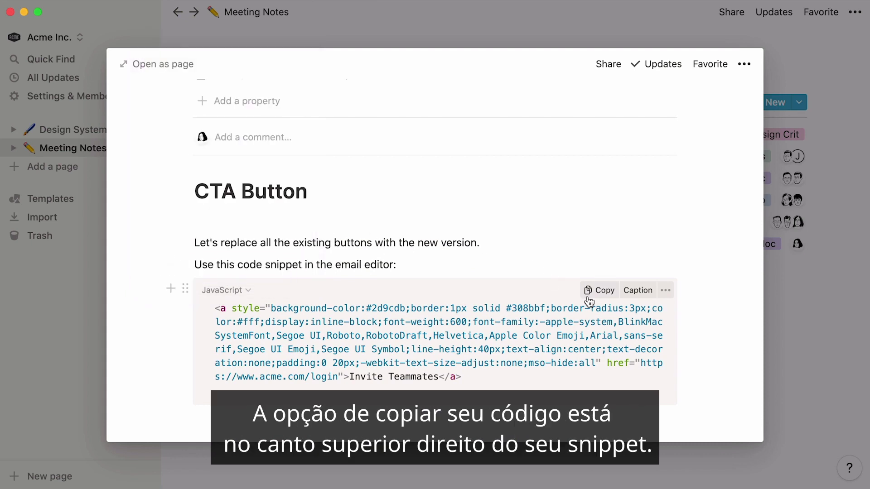
{"action": "scroll", "coordinate": [589, 302], "scroll_direction": "up", "scroll_amount": 6}
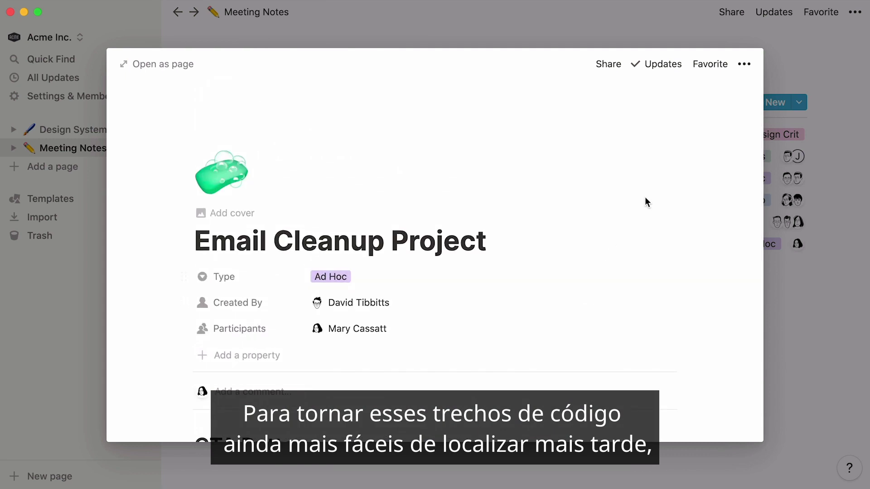
Favorite the Email Cleanup Project note, close its preview, and return to the Design System page
{"action": "left_click", "coordinate": [709, 72]}
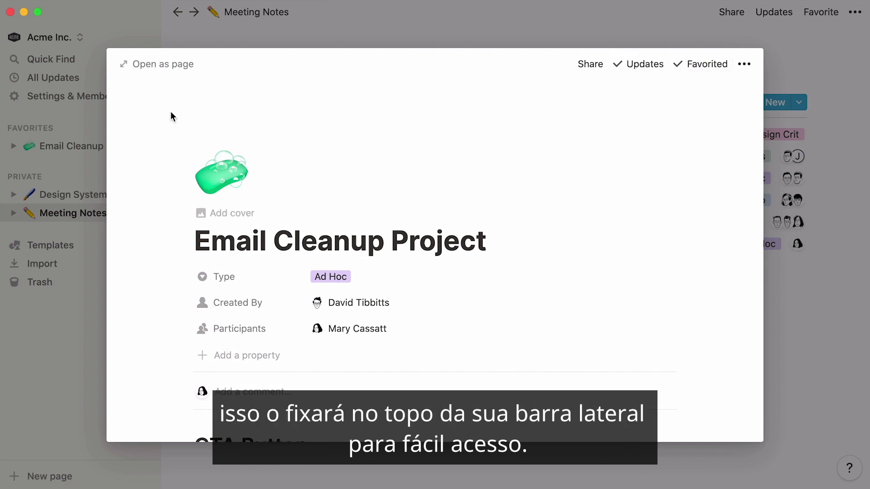
{"action": "left_click", "coordinate": [88, 126]}
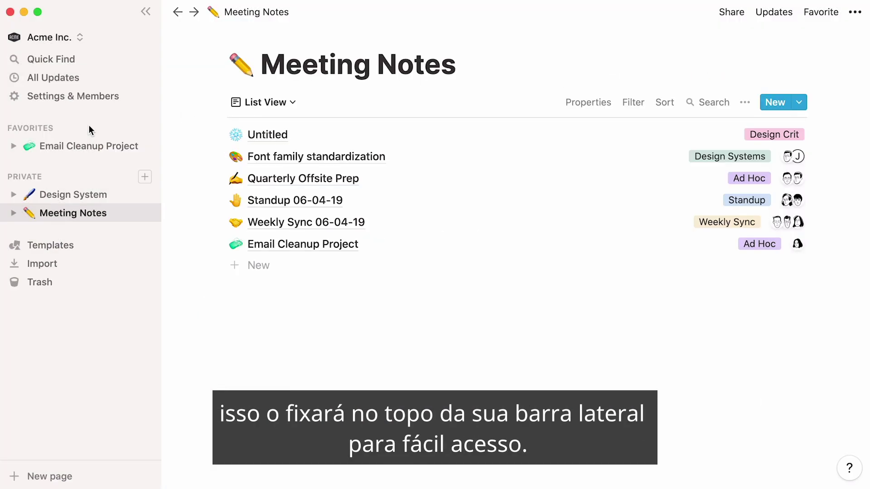
{"action": "left_click", "coordinate": [115, 195]}
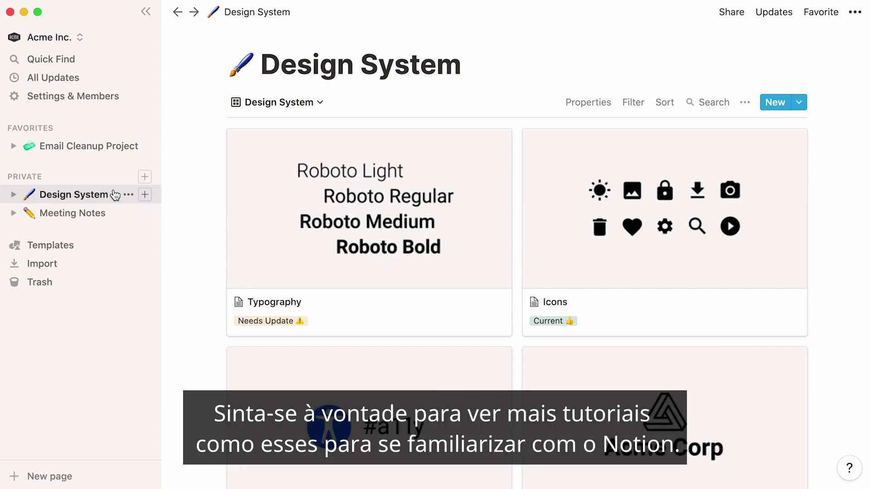
{"action": "left_click", "coordinate": [77, 242]}
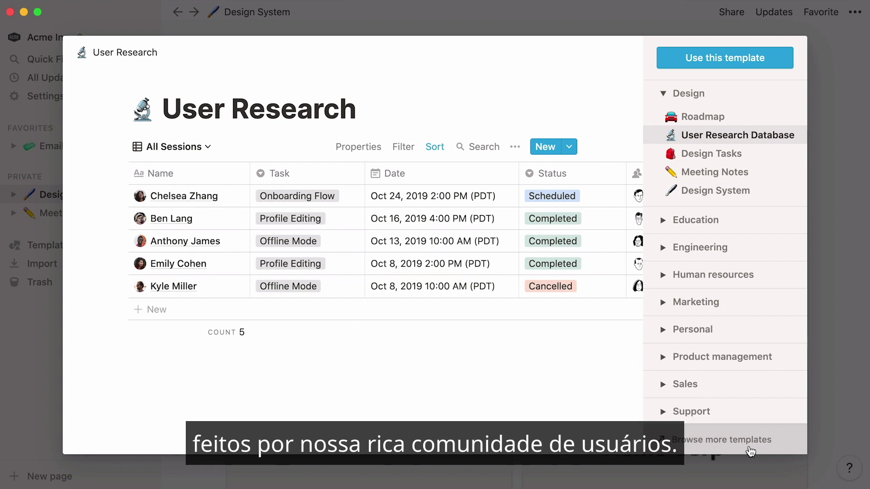
{"action": "left_click", "coordinate": [846, 414]}
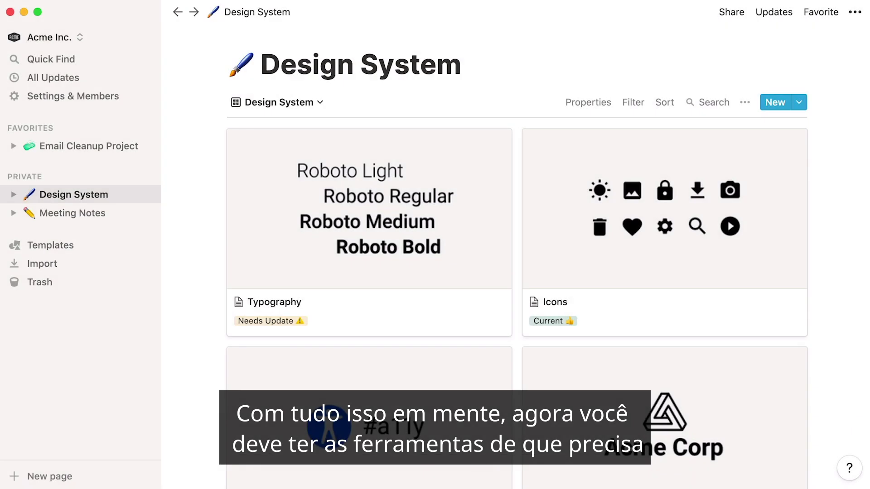